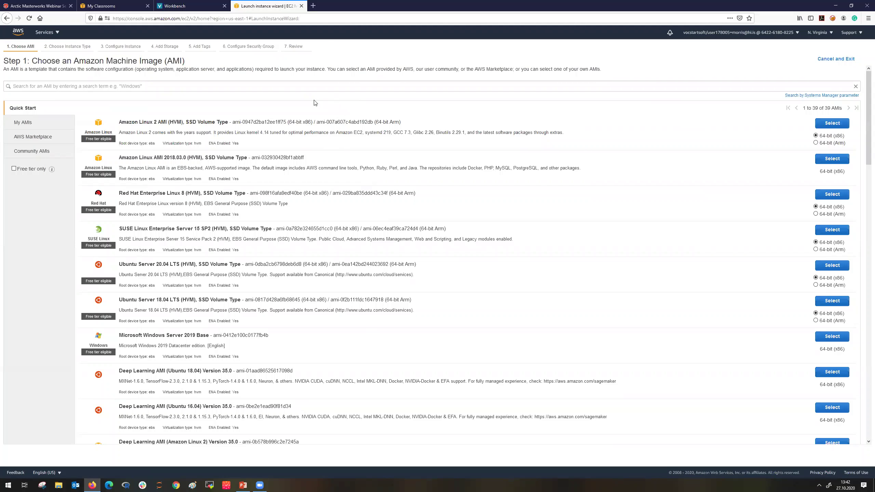
Examine the Deep Learning AMI (Amazon Linux 2) Version 35.0 entry, including its preinstalled frameworks, NVIDIA libraries and Docker support
{"action": "scroll", "coordinate": [346, 110], "scroll_direction": "down", "scroll_amount": 2}
{"action": "scroll", "coordinate": [346, 111], "scroll_direction": "down", "scroll_amount": 6}
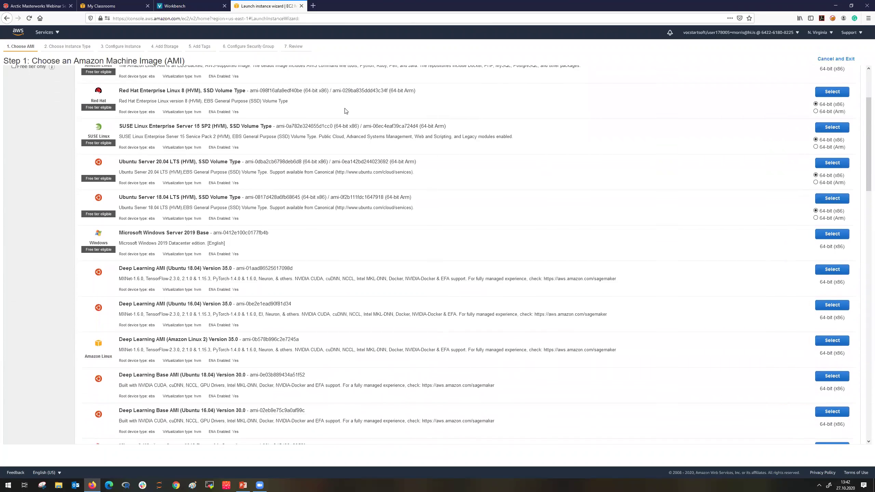
{"action": "scroll", "coordinate": [336, 147], "scroll_direction": "down", "scroll_amount": 1}
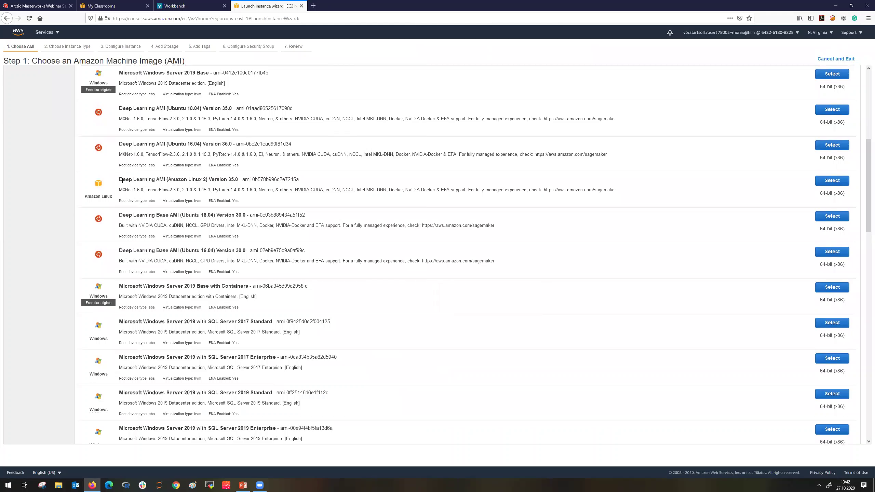
{"action": "left_click_drag", "start_coordinate": [121, 179], "coordinate": [318, 182]}
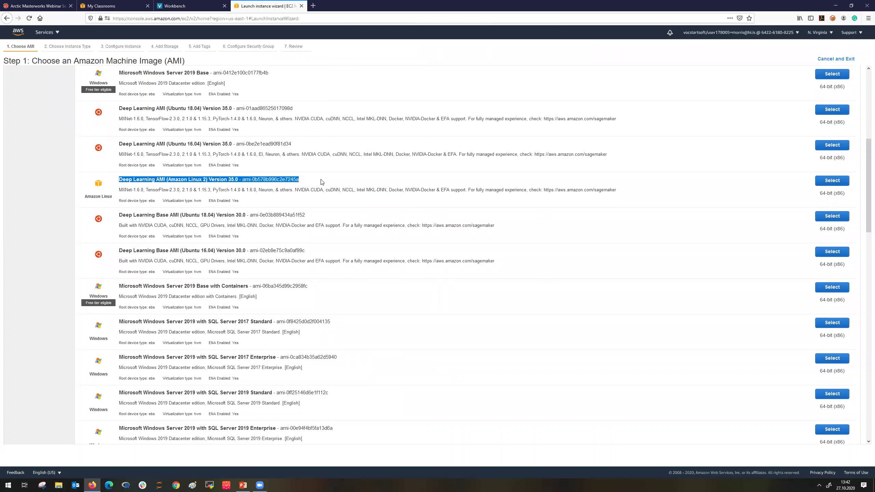
{"action": "left_click", "coordinate": [258, 208]}
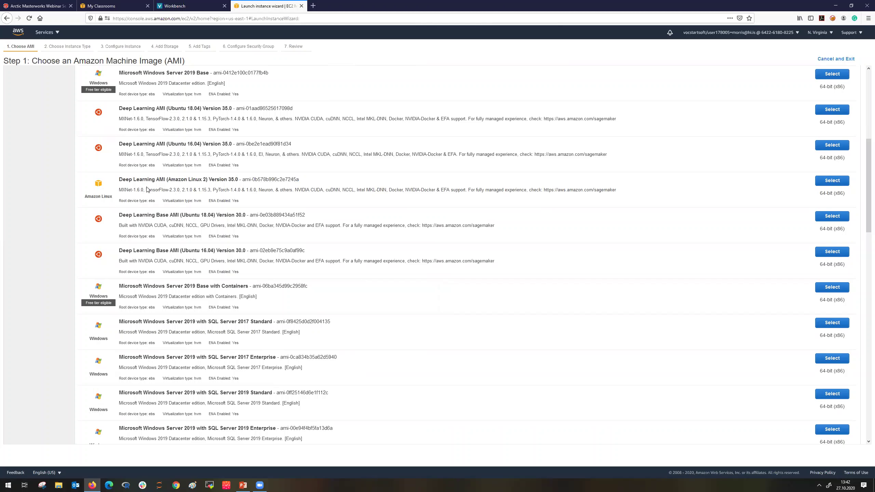
{"action": "left_click_drag", "start_coordinate": [118, 190], "coordinate": [250, 191]}
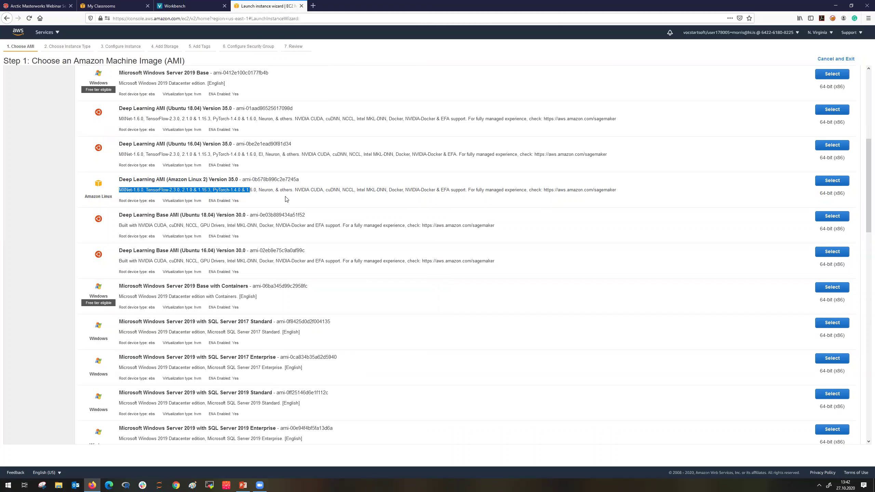
{"action": "left_click_drag", "start_coordinate": [295, 189], "coordinate": [349, 191]}
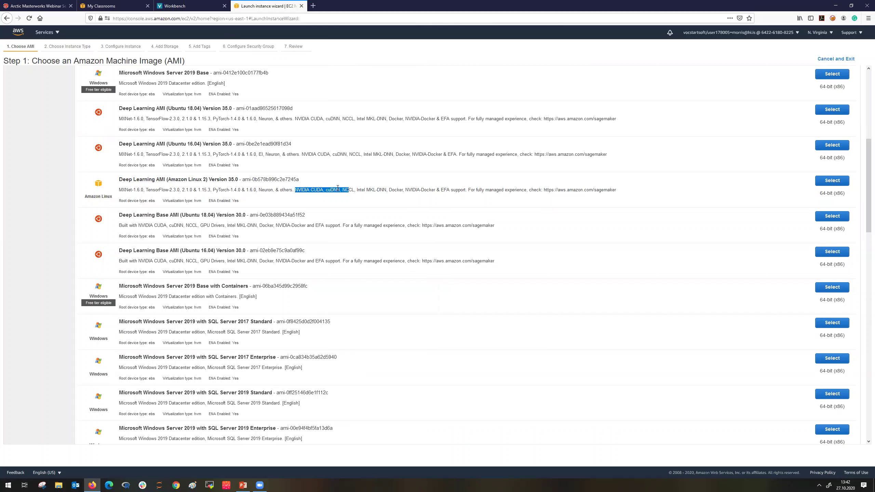
{"action": "left_click_drag", "start_coordinate": [341, 190], "coordinate": [295, 191]}
{"action": "left_click_drag", "start_coordinate": [344, 189], "coordinate": [385, 189]}
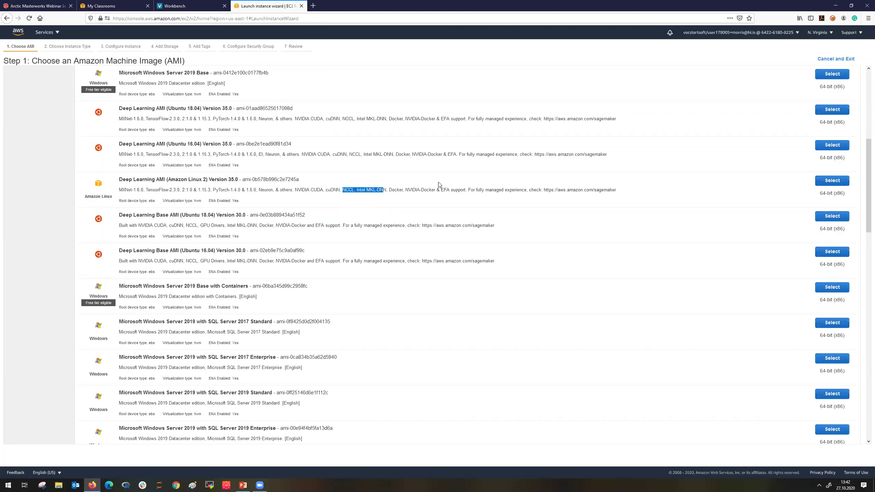
{"action": "left_click_drag", "start_coordinate": [389, 192], "coordinate": [437, 191]}
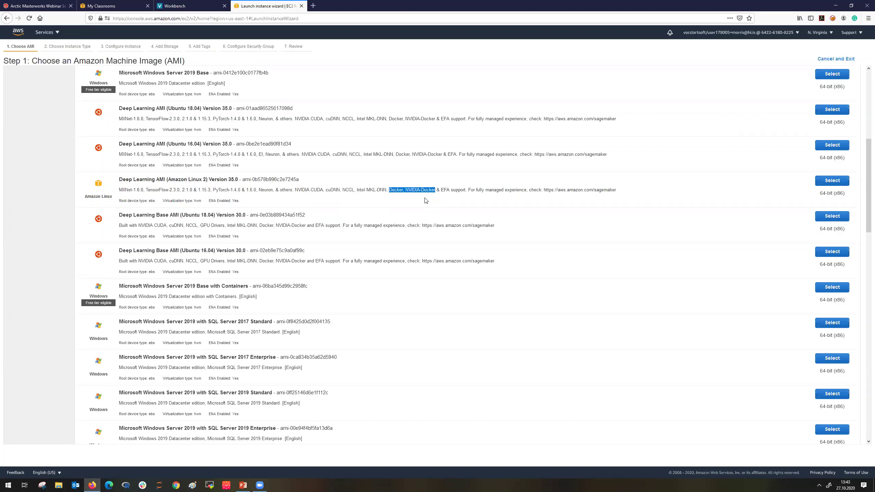
{"action": "left_click", "coordinate": [418, 202]}
Choose the Deep Learning AMI (Amazon Linux 2) Version 35.0 as the machine image for the new instance
{"action": "scroll", "coordinate": [206, 252], "scroll_direction": "down", "scroll_amount": 3}
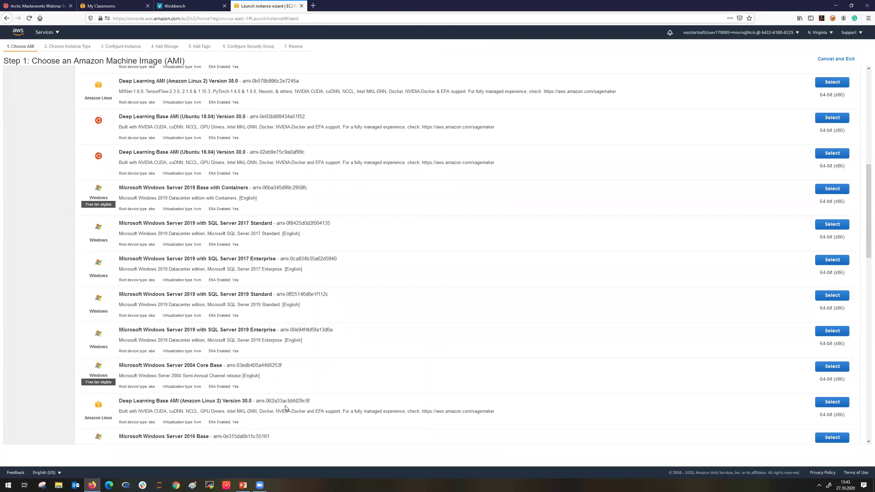
{"action": "scroll", "coordinate": [275, 400], "scroll_direction": "up", "scroll_amount": 3}
{"action": "scroll", "coordinate": [275, 268], "scroll_direction": "up", "scroll_amount": 2}
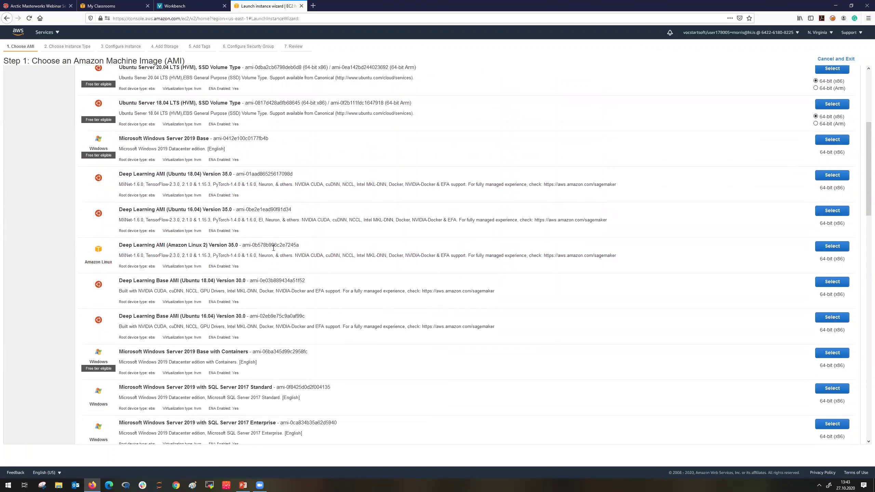
{"action": "scroll", "coordinate": [379, 296], "scroll_direction": "up", "scroll_amount": 1}
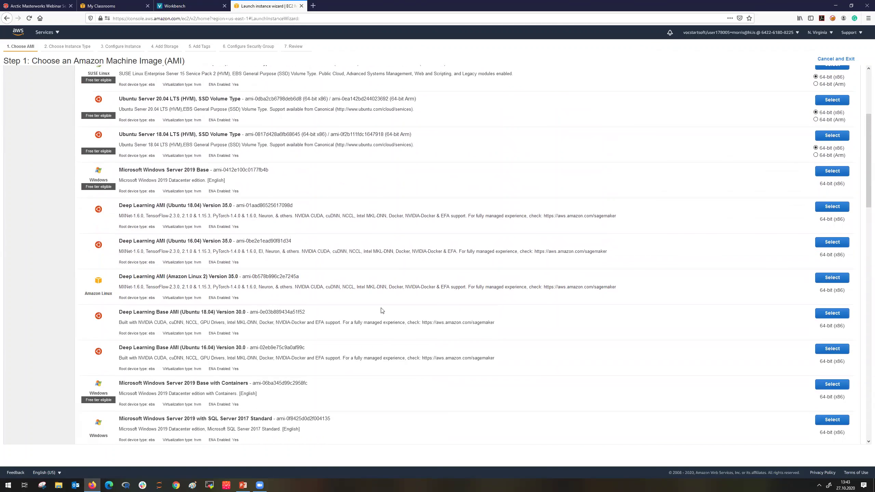
{"action": "scroll", "coordinate": [338, 288], "scroll_direction": "up", "scroll_amount": 1}
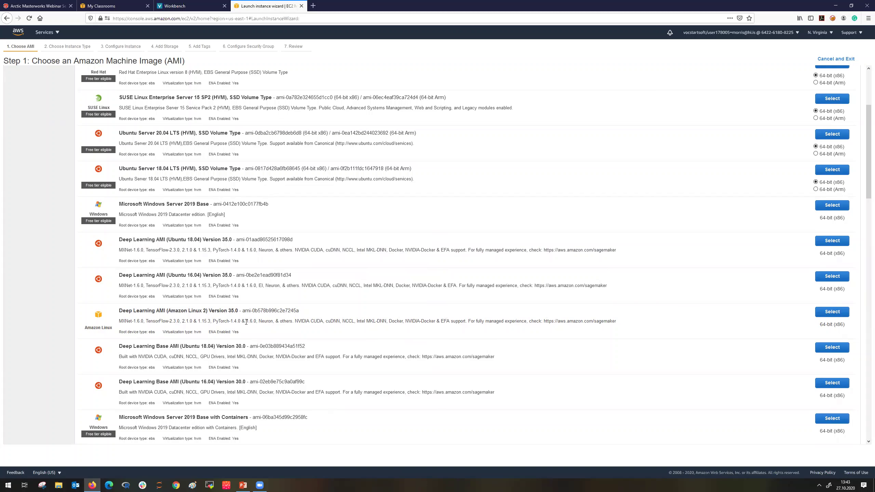
{"action": "left_click", "coordinate": [835, 313]}
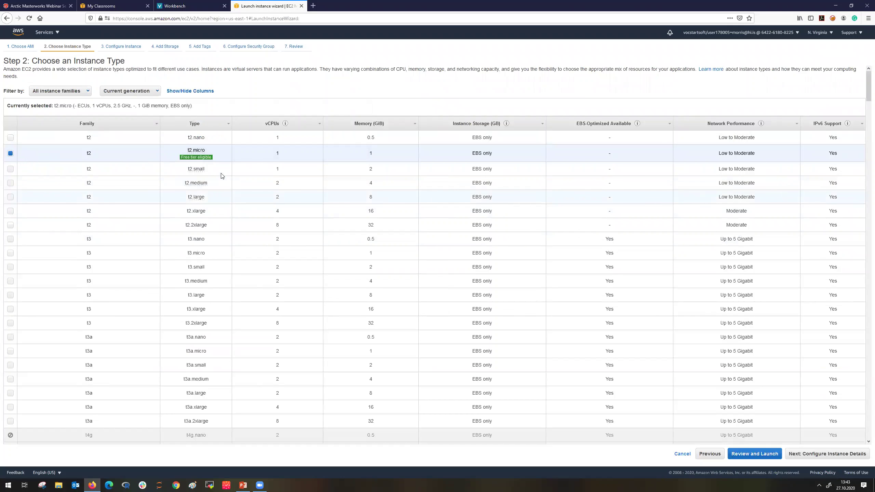
Browse the available instance types, keep t2.micro and proceed to the launch review
{"action": "mouse_move", "coordinate": [197, 158]}
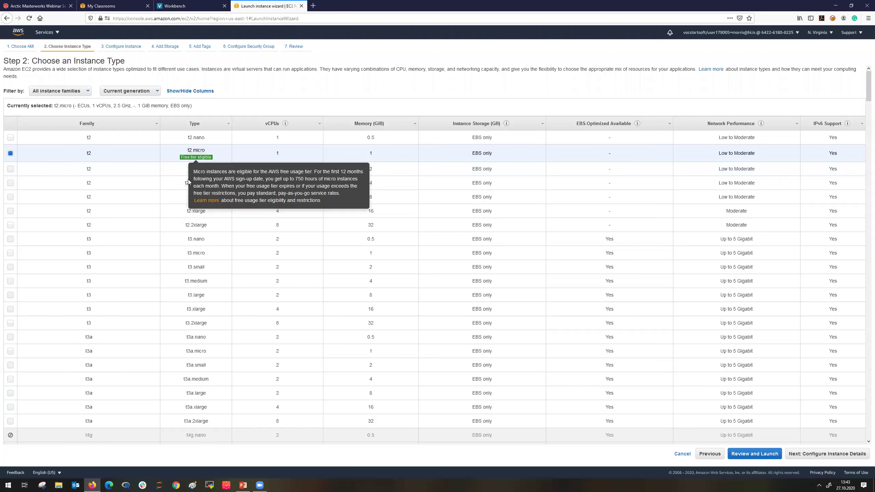
{"action": "scroll", "coordinate": [200, 227], "scroll_direction": "down", "scroll_amount": 20}
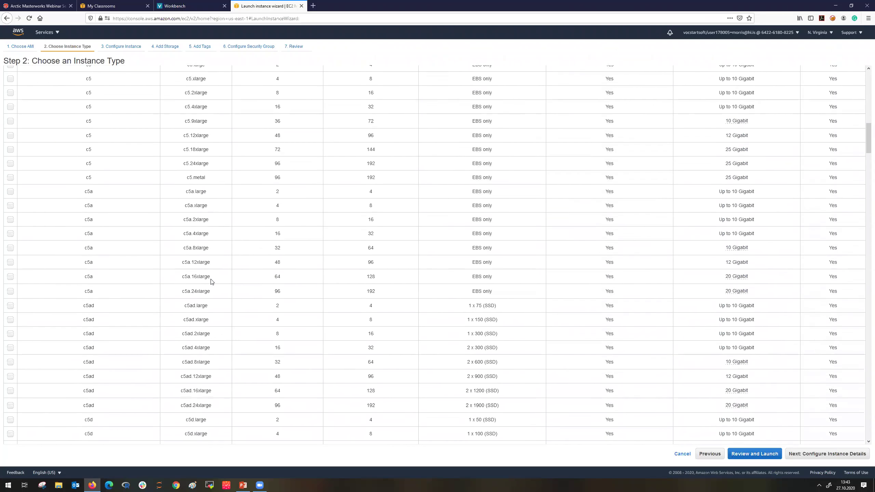
{"action": "scroll", "coordinate": [245, 352], "scroll_direction": "up", "scroll_amount": 7}
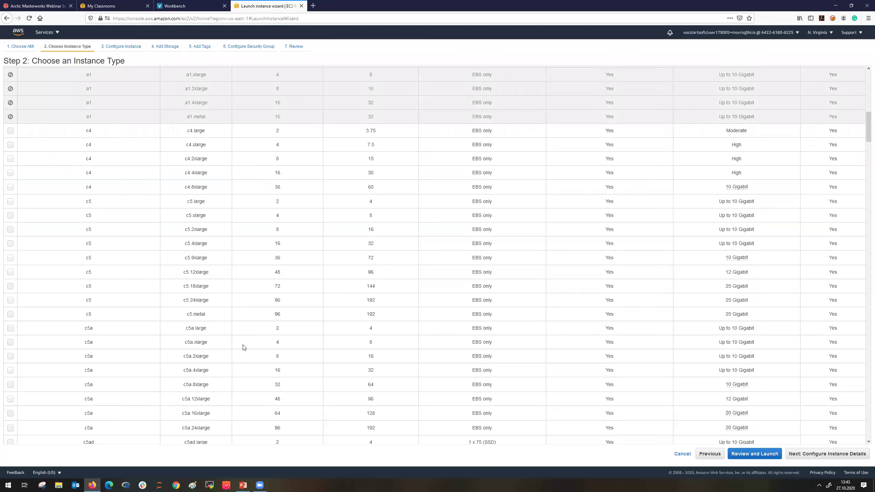
{"action": "scroll", "coordinate": [243, 347], "scroll_direction": "up", "scroll_amount": 15}
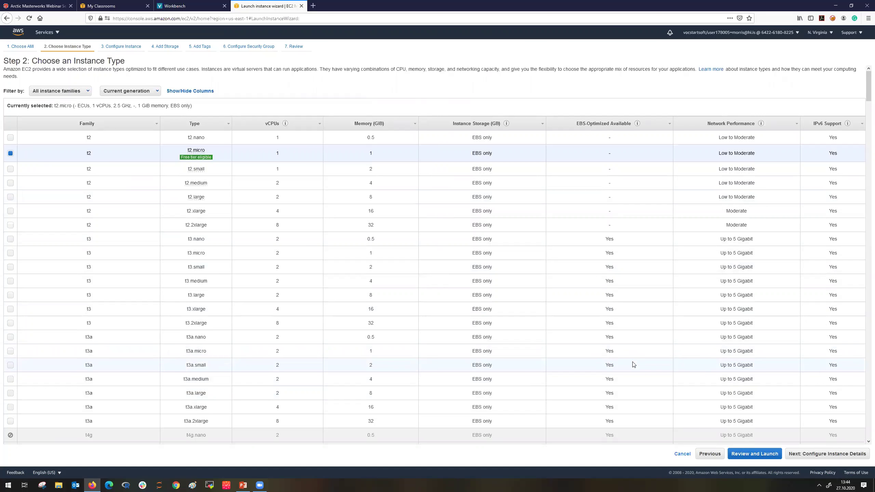
{"action": "left_click", "coordinate": [756, 454]}
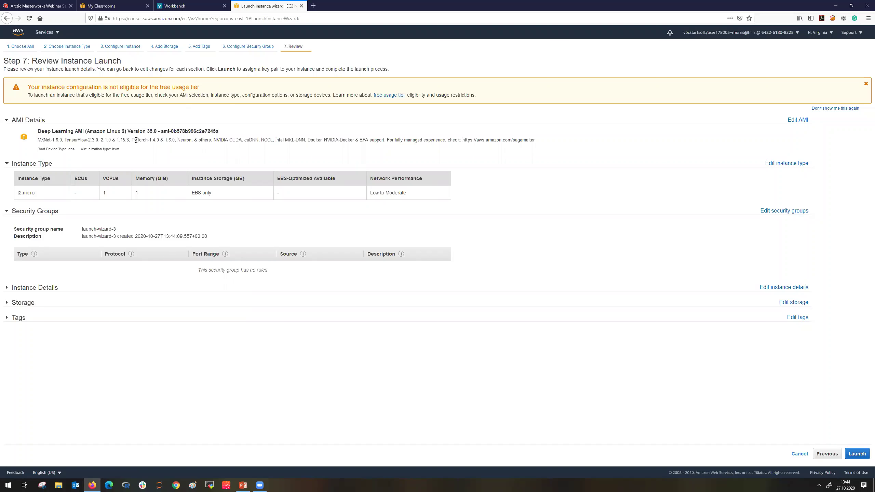
Check the AMI details, start the launch and choose the existing key pair ending in 4
{"action": "left_click_drag", "start_coordinate": [136, 140], "coordinate": [22, 130]}
{"action": "left_click", "coordinate": [100, 145]}
{"action": "left_click", "coordinate": [858, 454]}
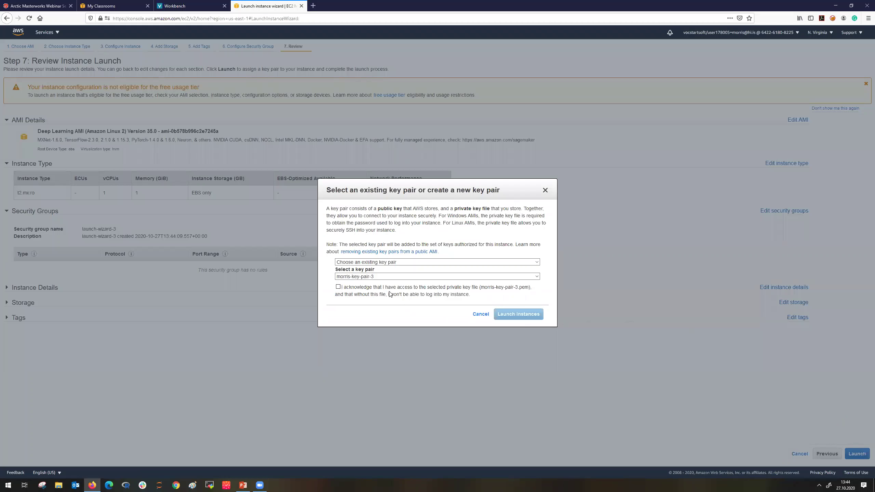
{"action": "left_click", "coordinate": [383, 262]}
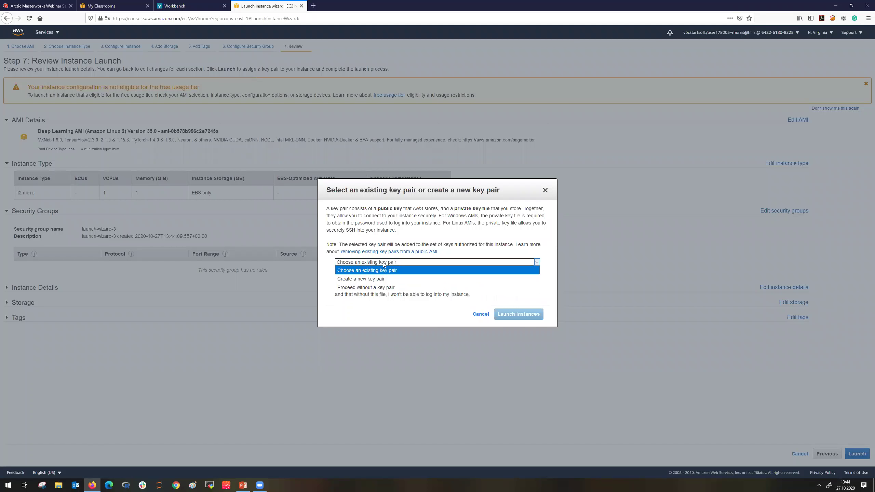
{"action": "left_click", "coordinate": [383, 262]}
{"action": "left_click", "coordinate": [381, 280]}
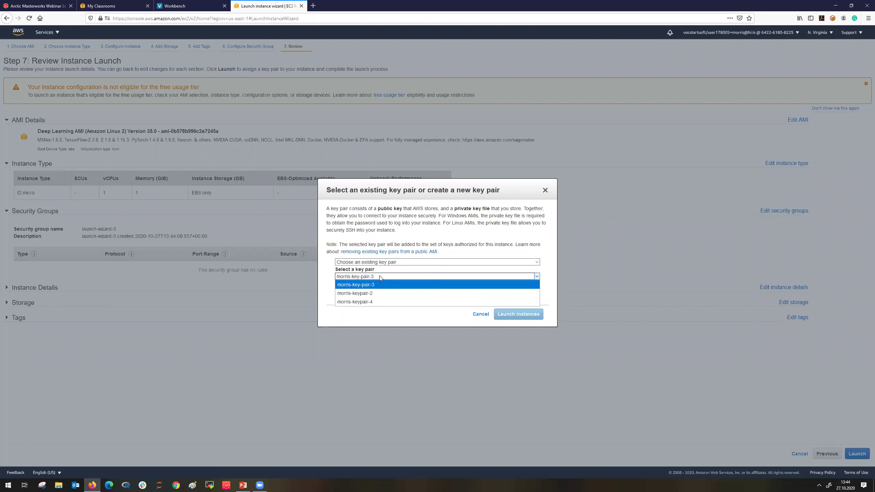
{"action": "left_click", "coordinate": [374, 303]}
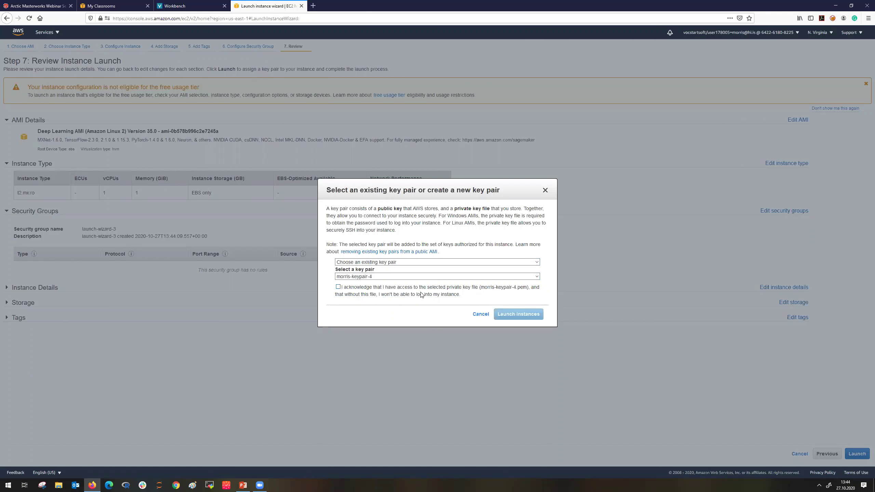
Acknowledge access to the private key file, launch the instance and open the instances list
{"action": "left_click", "coordinate": [339, 288]}
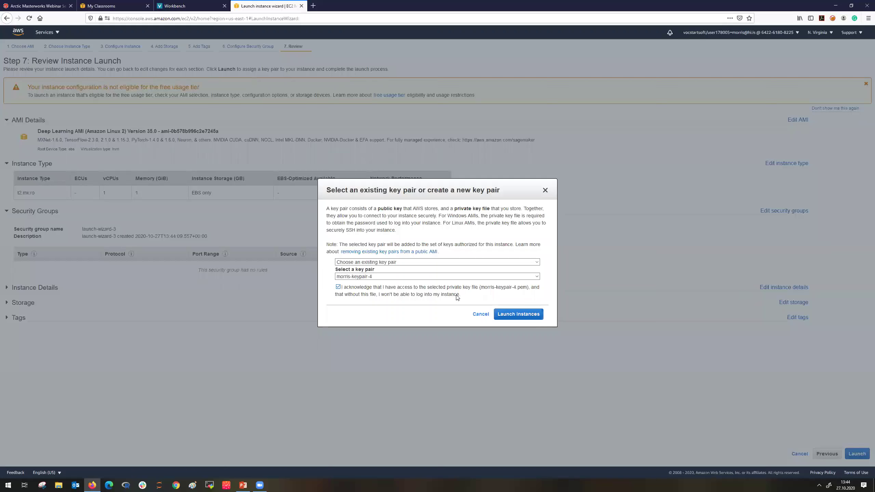
{"action": "left_click", "coordinate": [536, 315]}
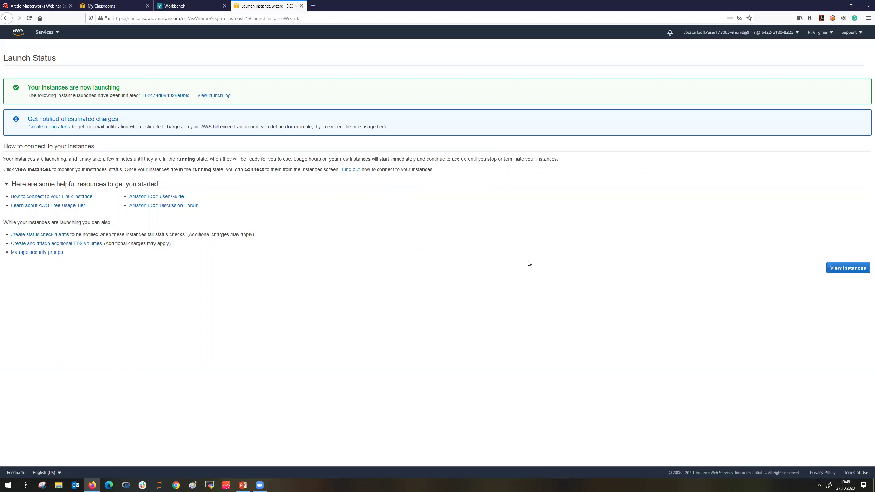
{"action": "left_click", "coordinate": [851, 275]}
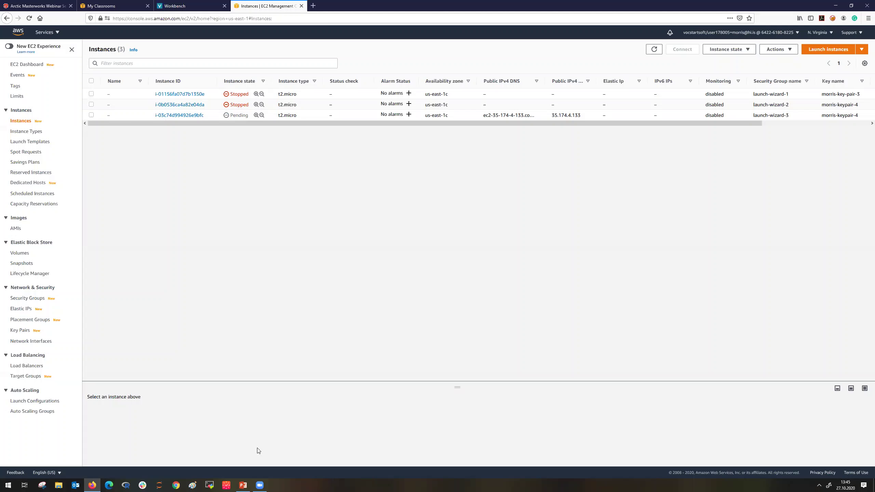
Switch to the PowerPoint lecture, present from slide 10 and advance to slide 12 on Amazon Machine Images
{"action": "left_click", "coordinate": [243, 485]}
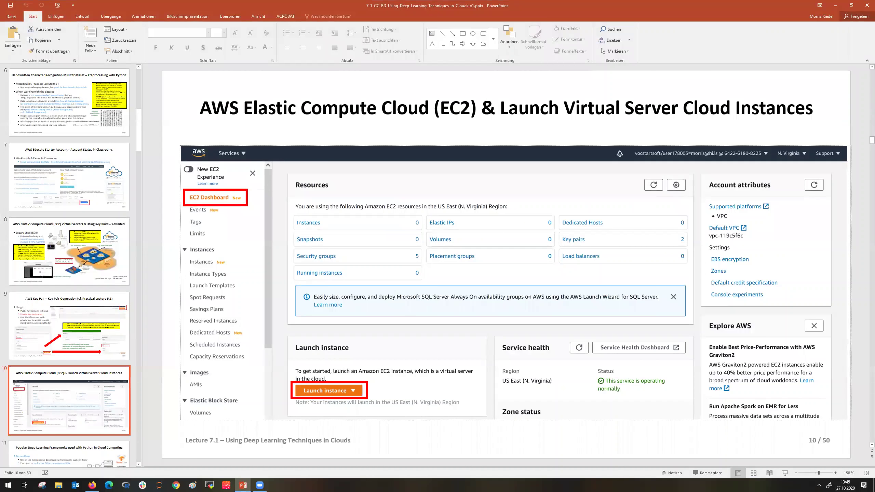
{"action": "key", "text": "shift+F5"}
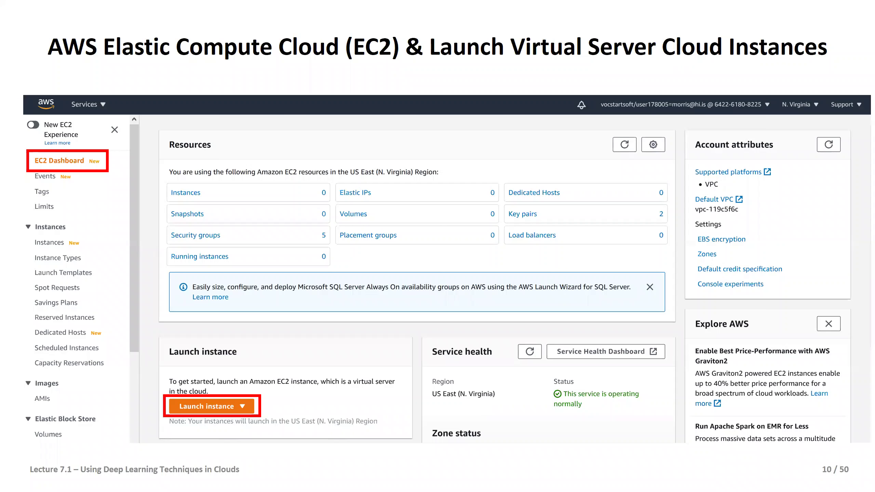
{"action": "key", "text": "Right"}
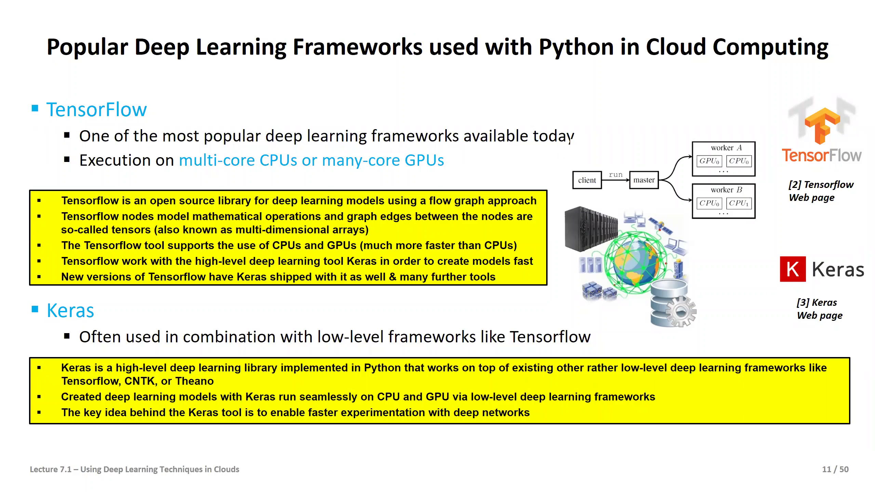
{"action": "key", "text": "Right"}
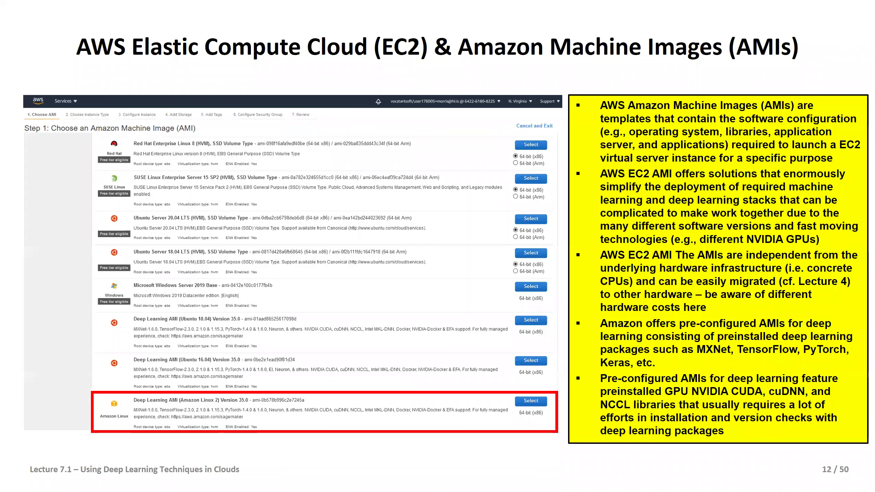